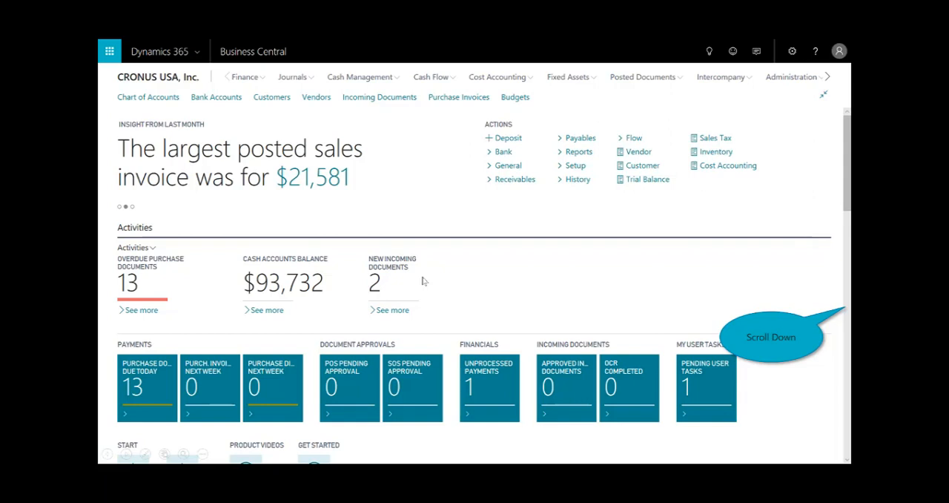
# Drill into the 10W bar of the Aged Accounts Receivable chart to view its customer ledger entries, and return to the home page
pyautogui.click(846, 339)
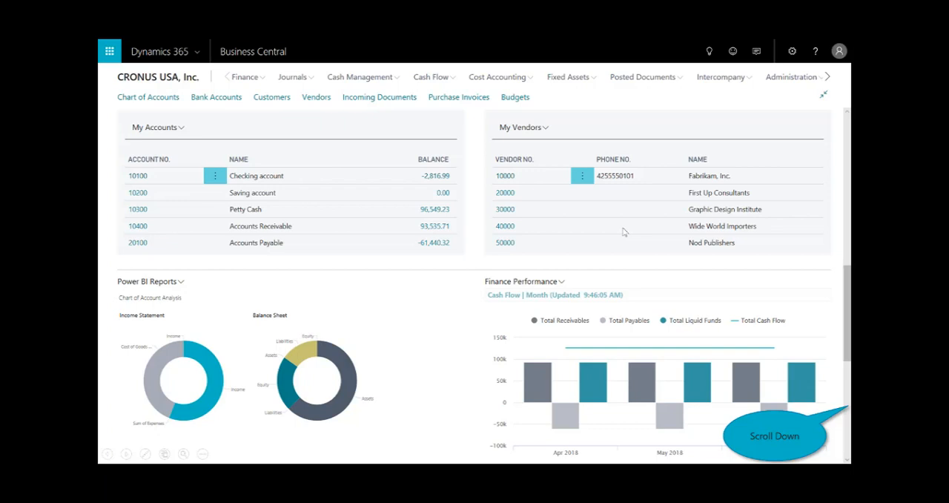
pyautogui.scroll(-5, 622, 232)
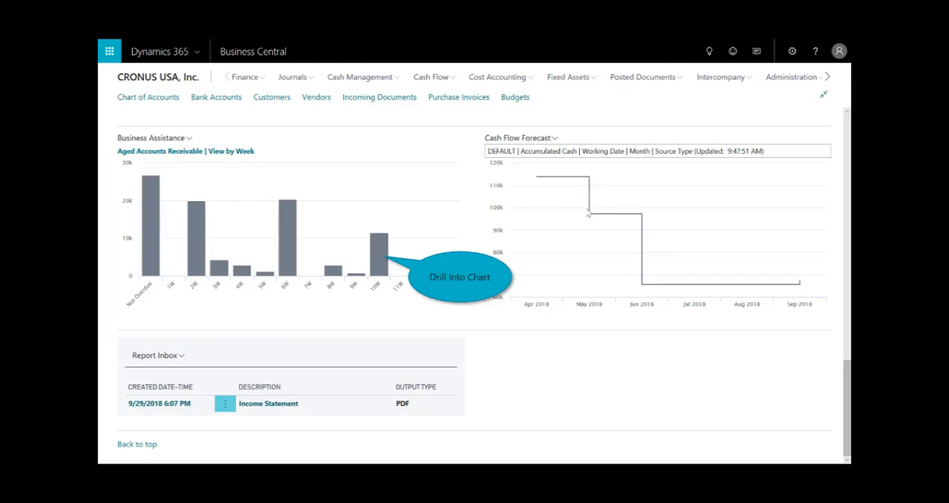
pyautogui.click(380, 256)
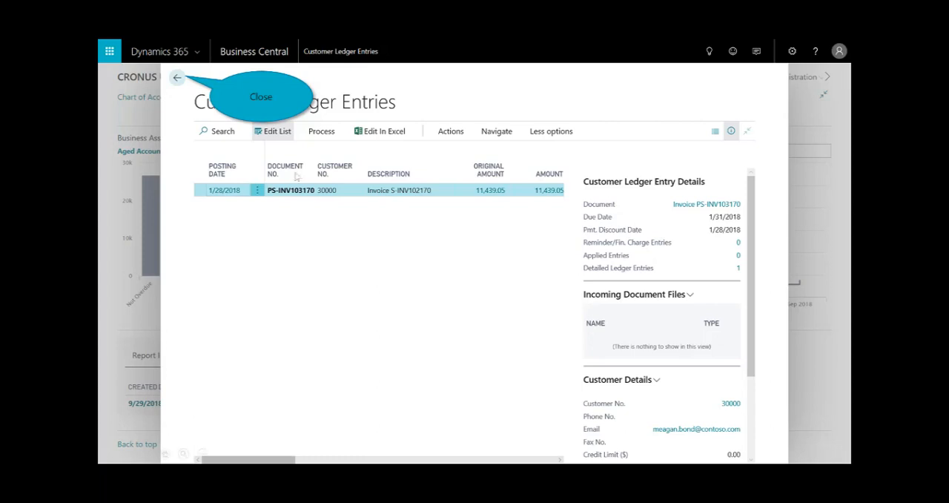
pyautogui.click(177, 78)
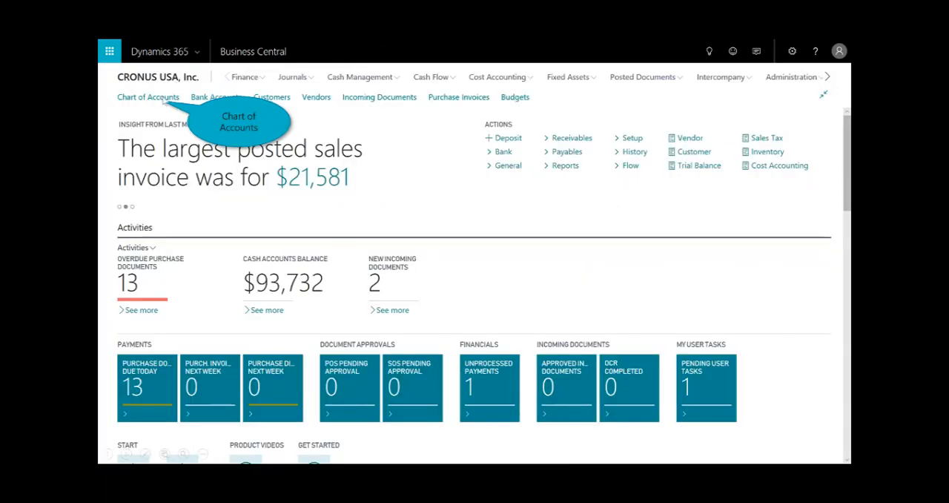
# View the chart of accounts and return to the company home page
pyautogui.click(162, 99)
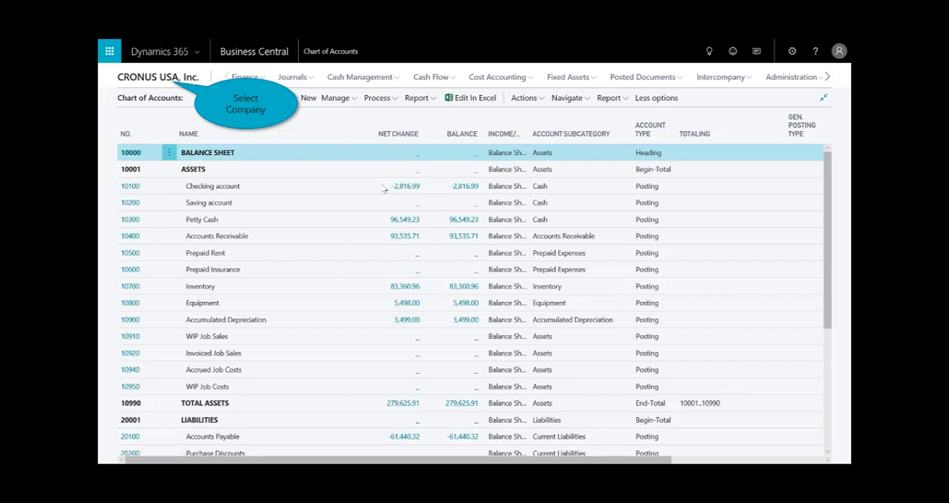
pyautogui.click(170, 78)
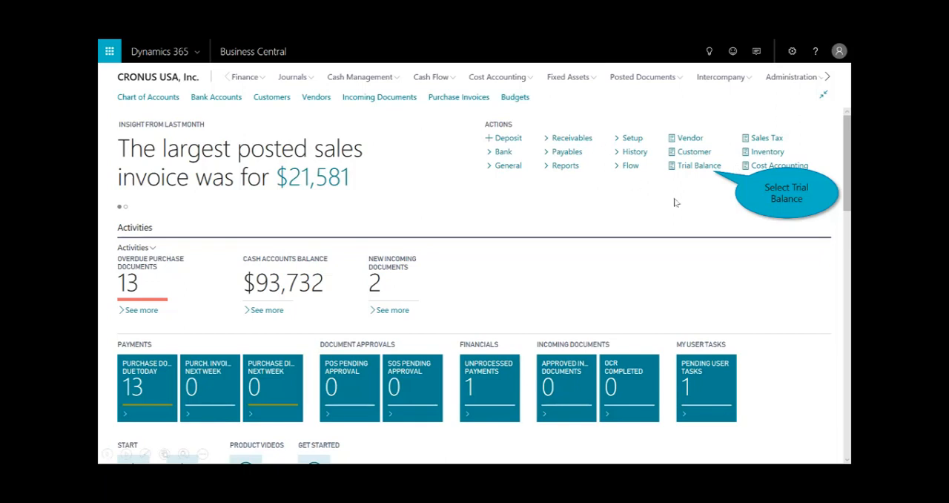
# Preview the Trial Balance Detail/Summary report and close the preview
pyautogui.click(699, 167)
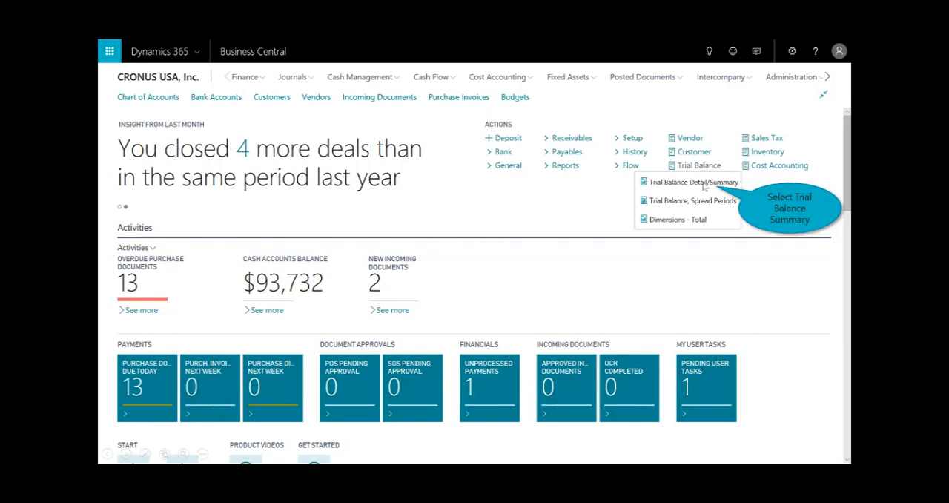
pyautogui.click(694, 183)
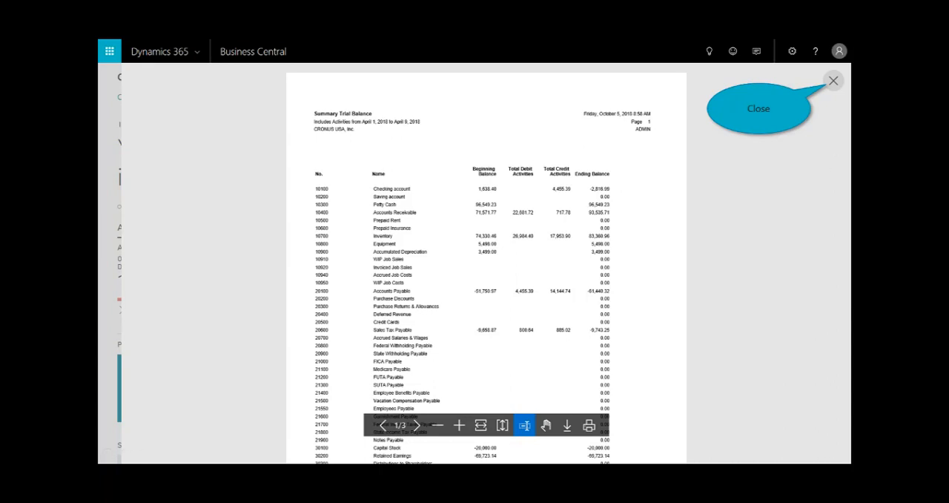
pyautogui.click(830, 83)
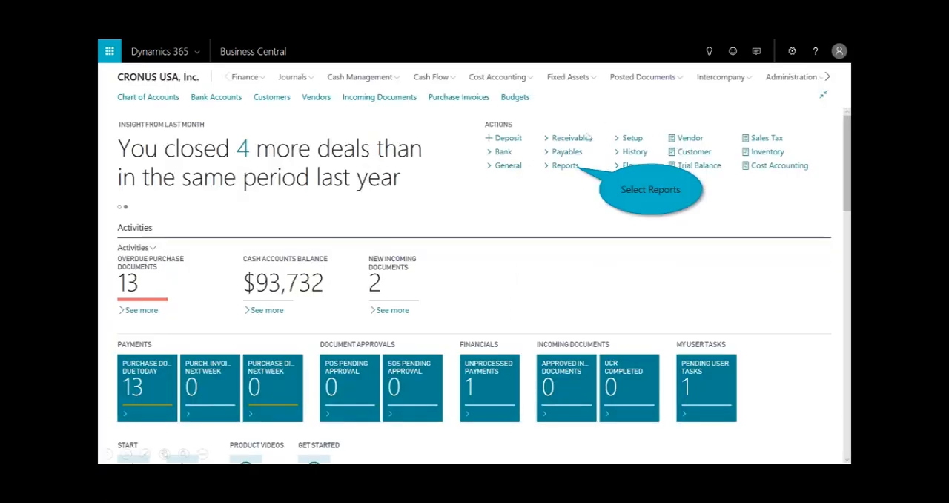
# Generate the Balance Sheet as an Excel report
pyautogui.click(563, 166)
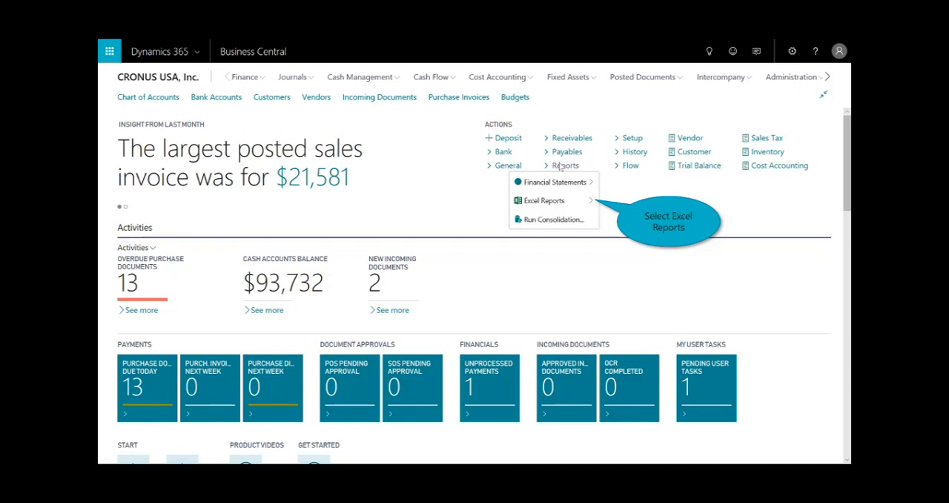
pyautogui.click(563, 201)
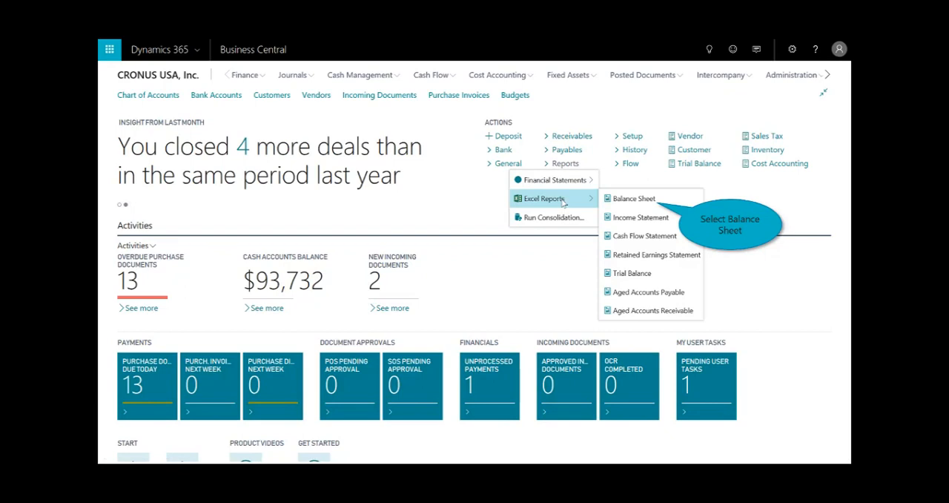
pyautogui.click(634, 200)
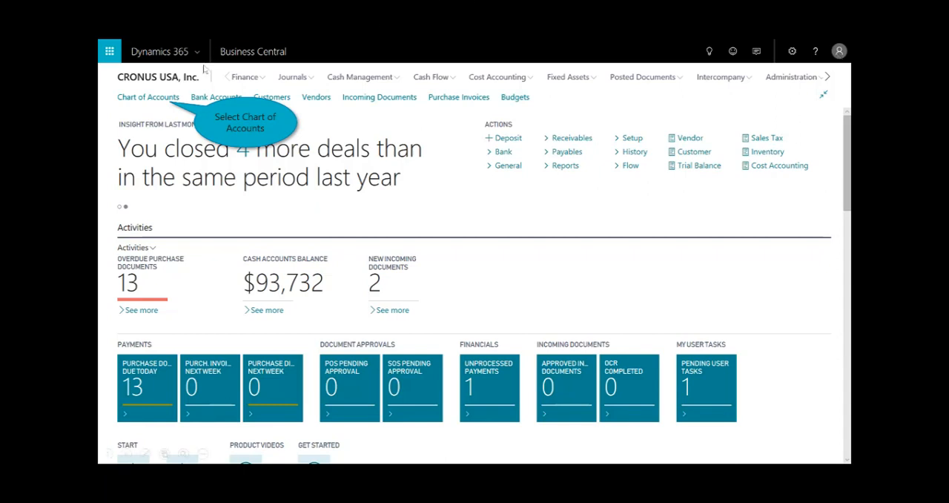
# Search the chart of accounts for "travel"
pyautogui.click(161, 101)
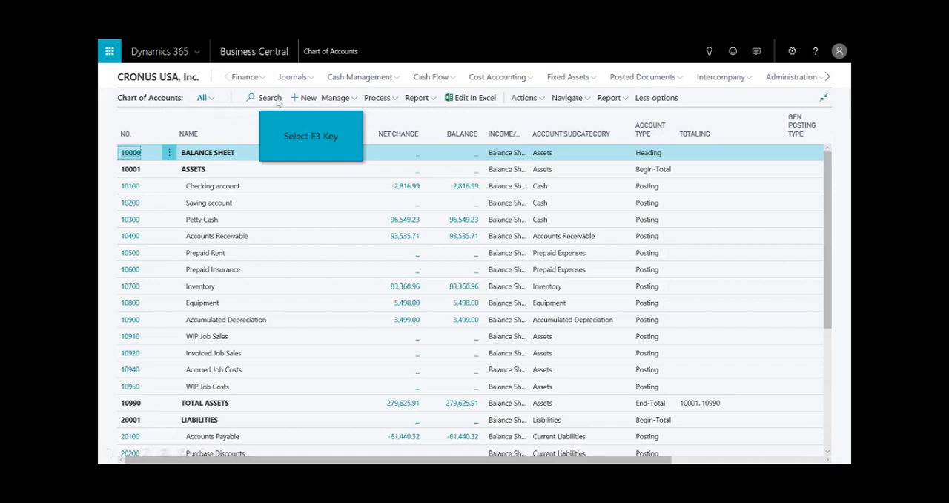
pyautogui.press('F3')
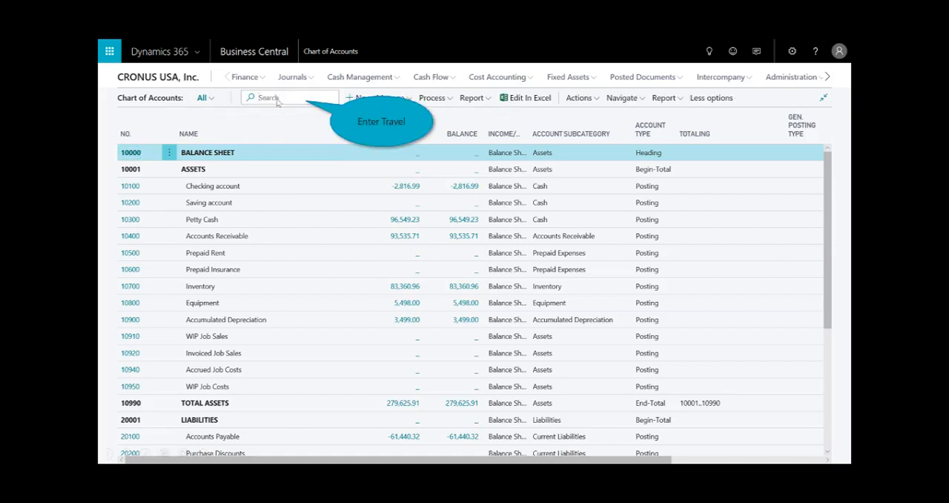
pyautogui.write('travel')
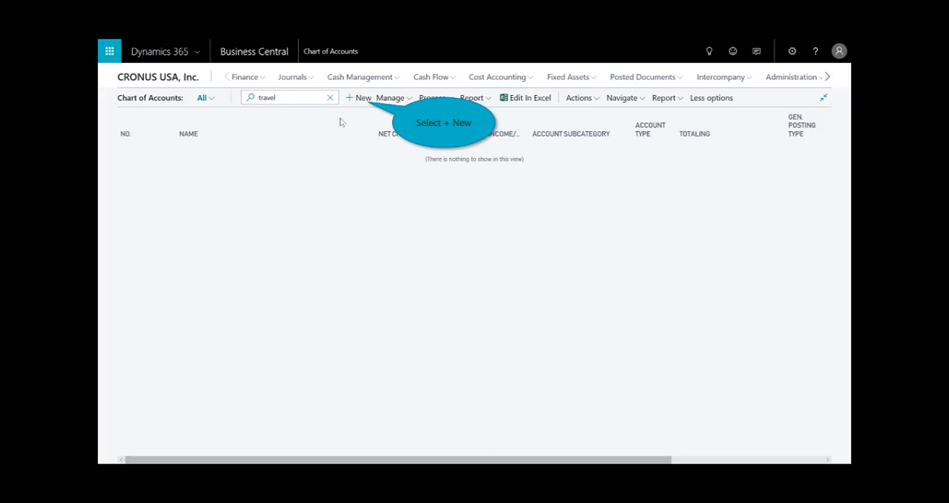
# Create a new G/L account with number 61550 and the name "Travel Expense"
pyautogui.click(364, 98)
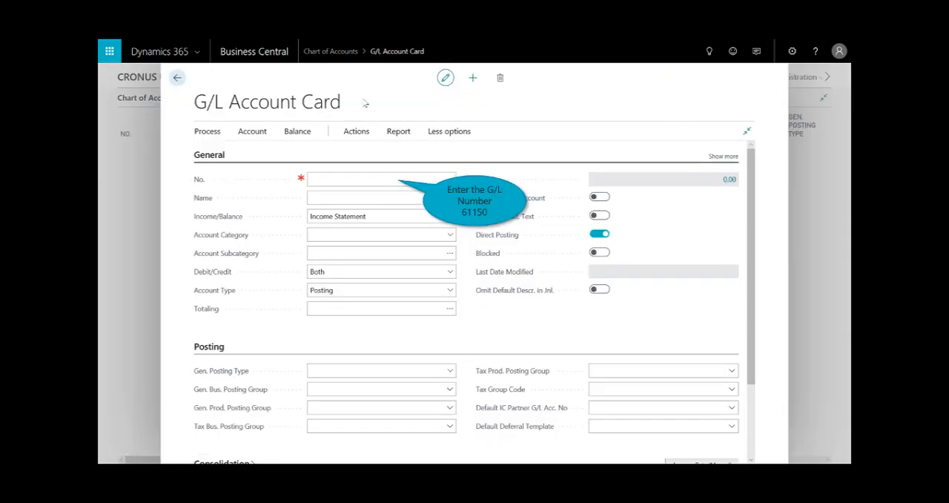
pyautogui.click(365, 185)
pyautogui.write('61550')
pyautogui.press('Tab')
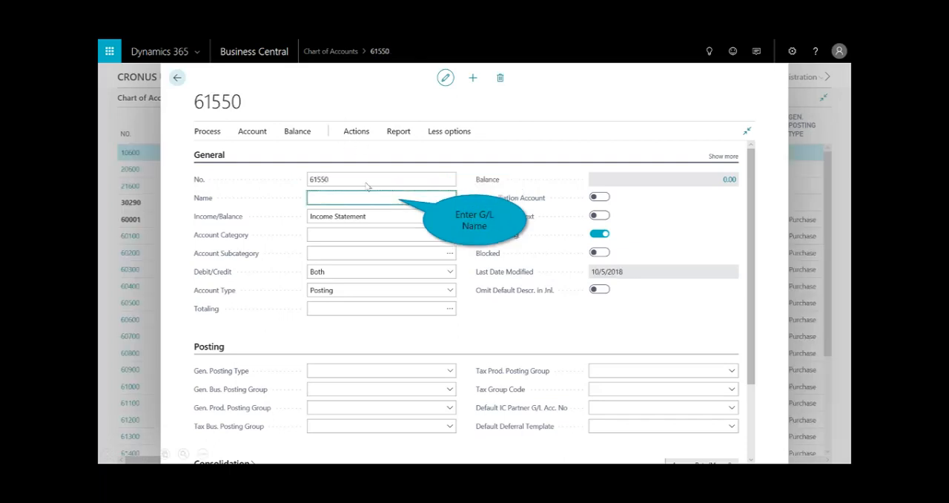
pyautogui.write('Travel Expense')
pyautogui.press('Tab')
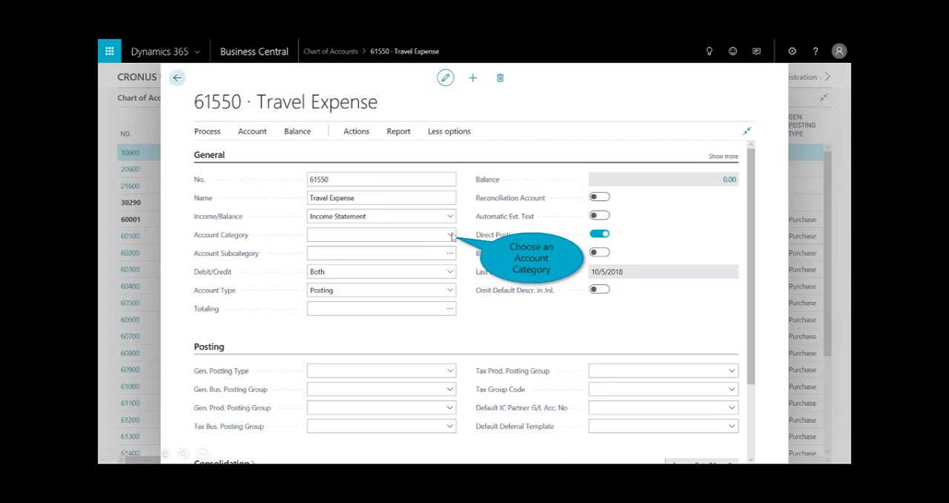
# Set the new account's category to Expense and its subcategory to Travel Expense, and close the account card
pyautogui.click(451, 235)
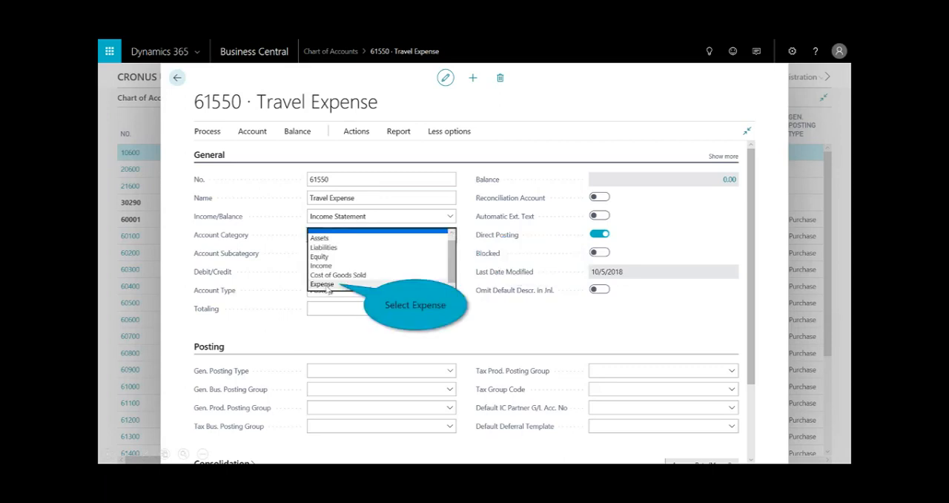
pyautogui.click(326, 286)
pyautogui.click(449, 252)
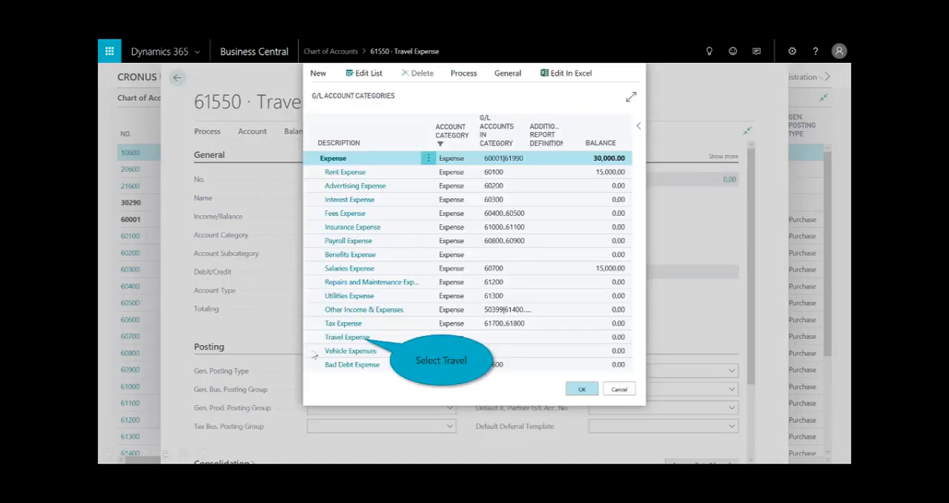
pyautogui.click(352, 338)
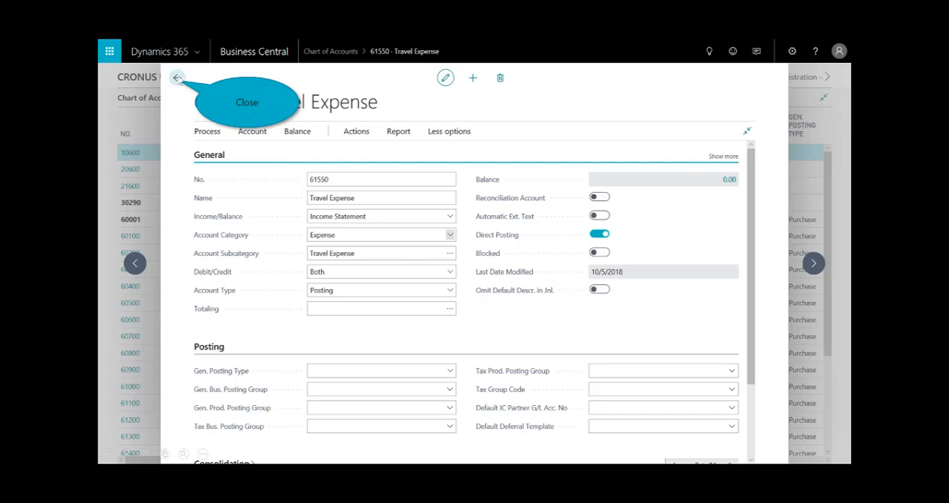
pyautogui.click(178, 78)
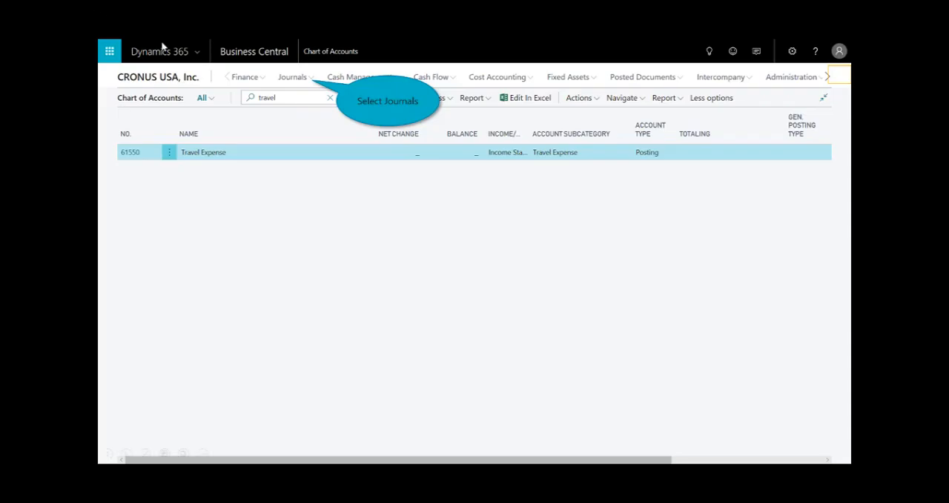
# In the DEFAULT general journal batch, enter a line for account 61550 Travel Expense with a debit amount of 14,500
pyautogui.click(300, 80)
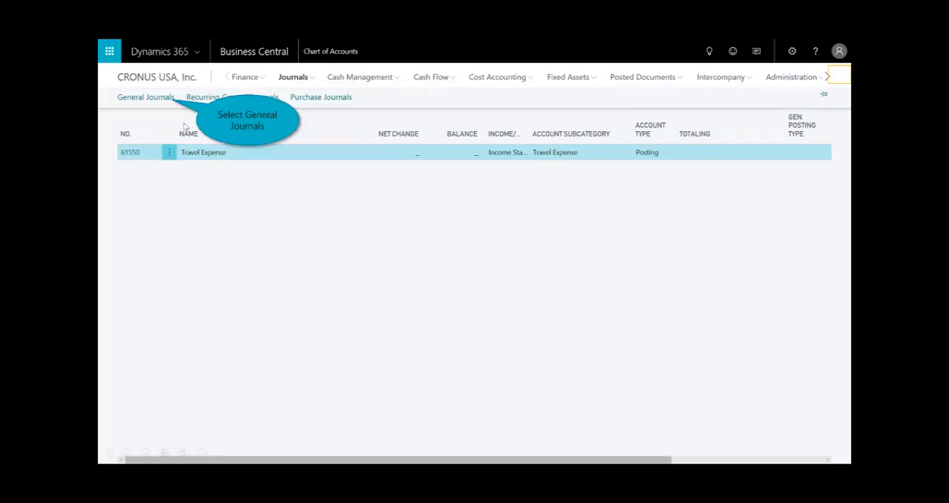
pyautogui.click(169, 101)
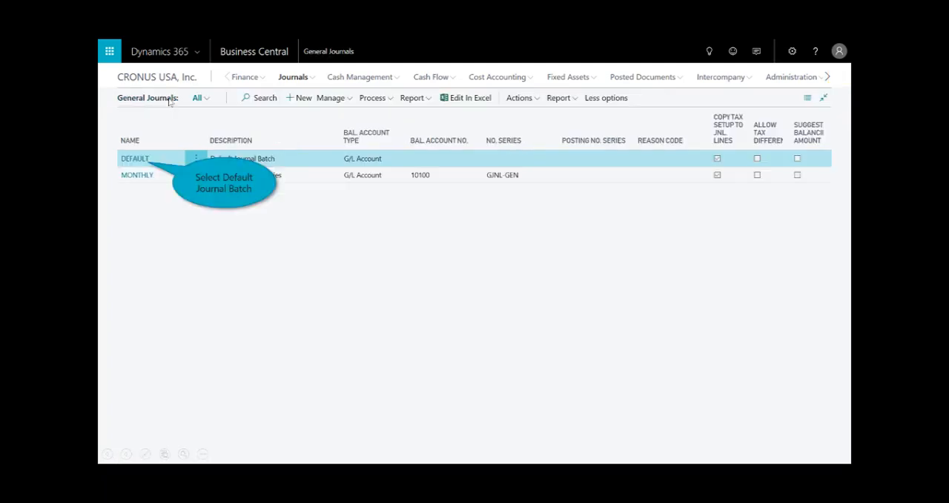
pyautogui.click(142, 159)
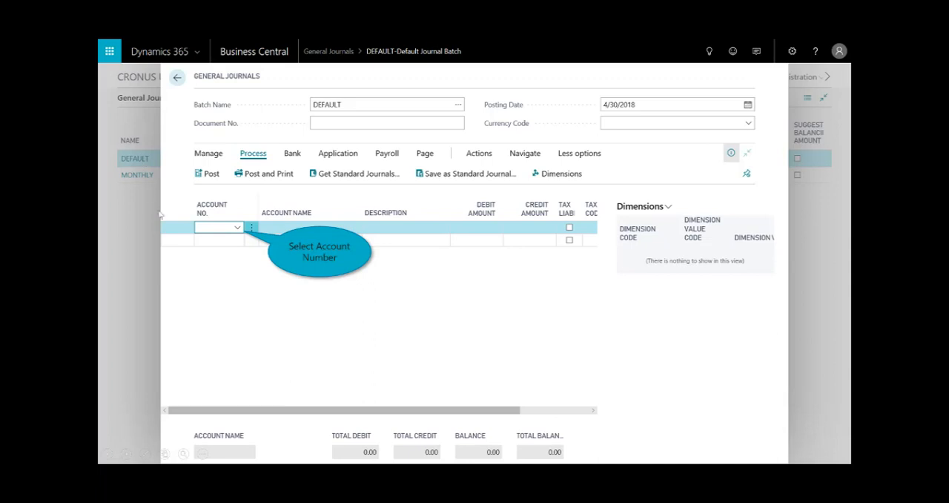
pyautogui.click(237, 226)
pyautogui.write('61')
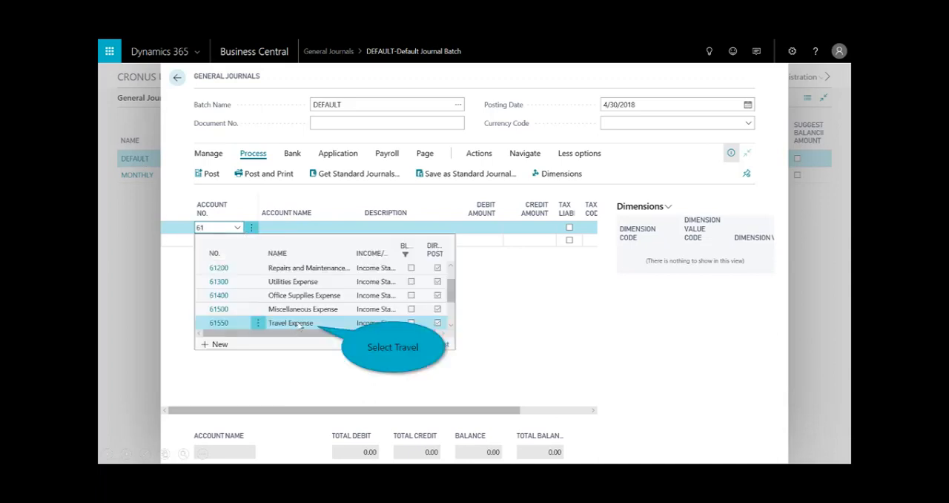
pyautogui.click(300, 324)
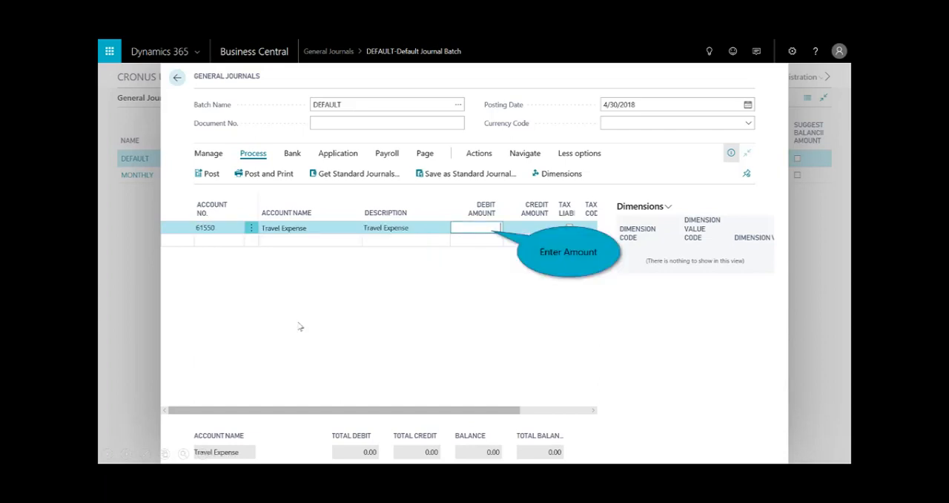
pyautogui.write('14500')
pyautogui.press('Tab')
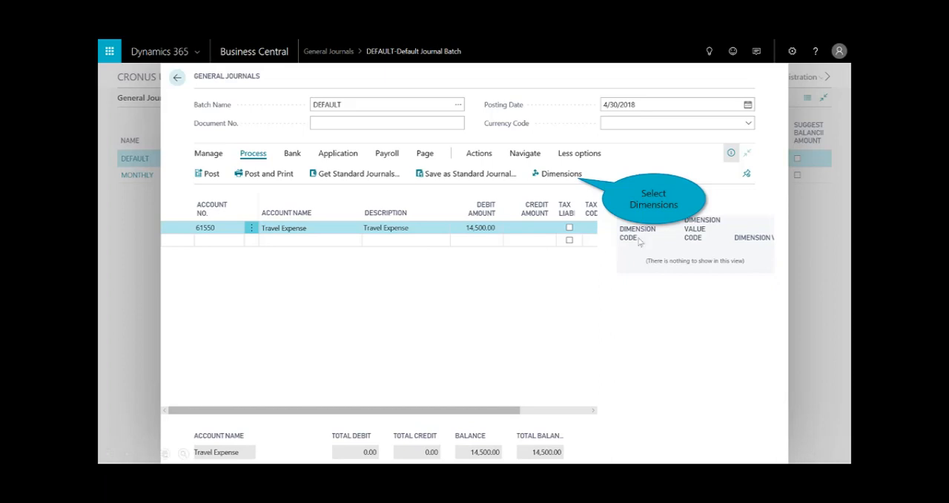
# Assign the DEPARTMENT dimension with the value SALES to the Travel Expense journal line
pyautogui.click(558, 173)
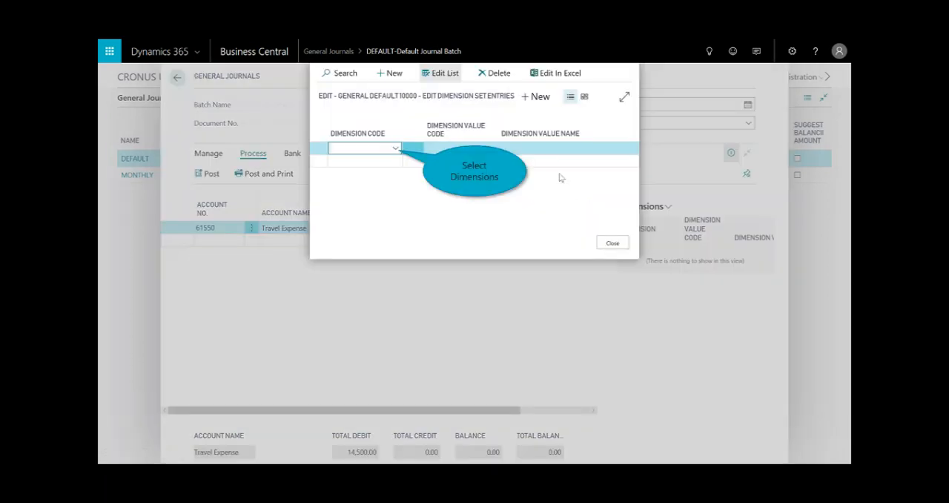
pyautogui.click(398, 150)
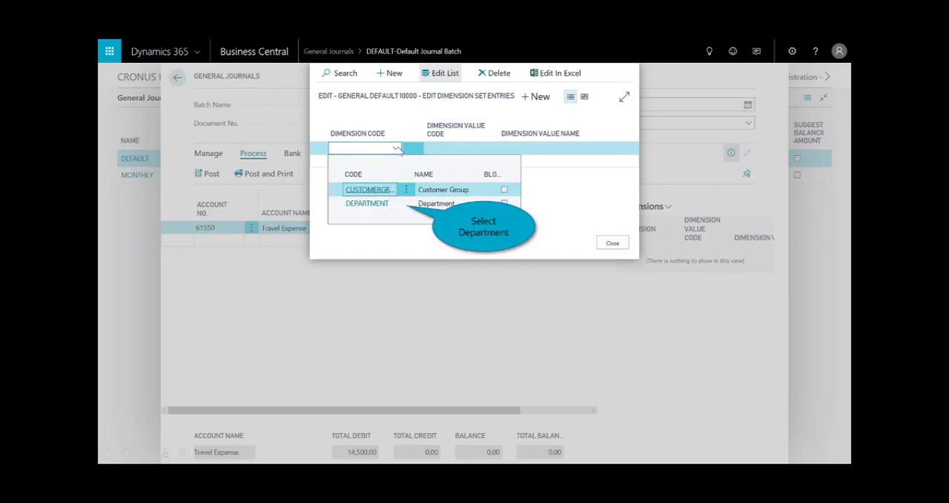
pyautogui.click(393, 204)
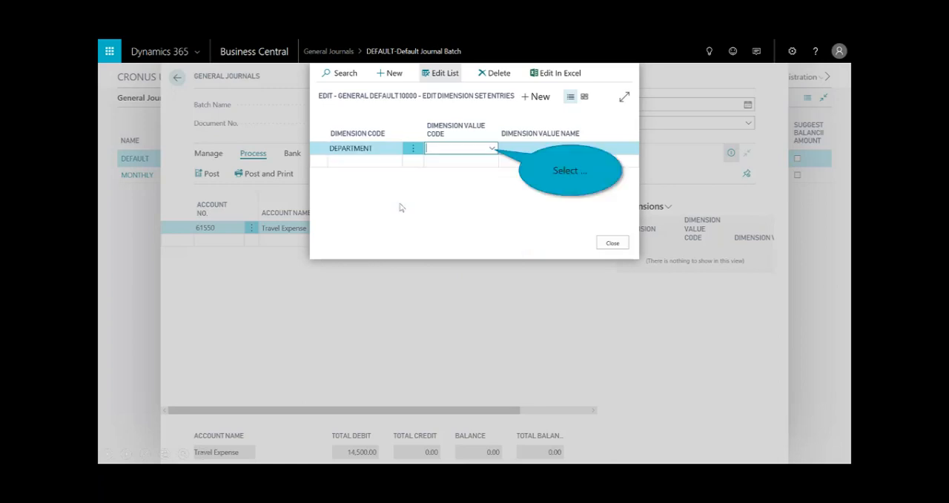
pyautogui.click(491, 149)
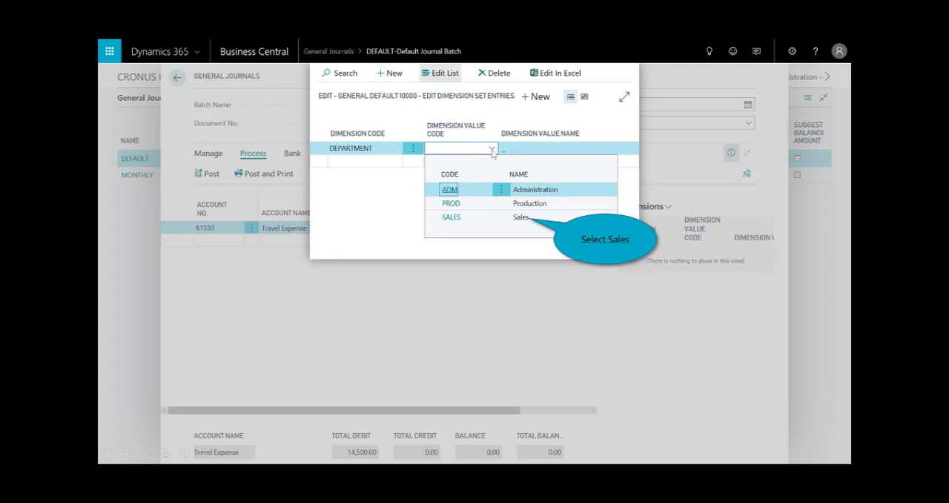
pyautogui.click(519, 219)
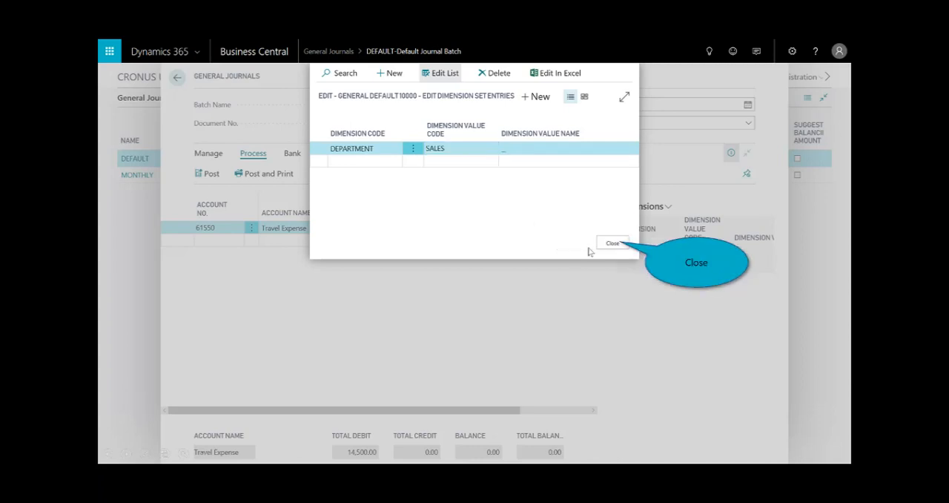
pyautogui.click(615, 246)
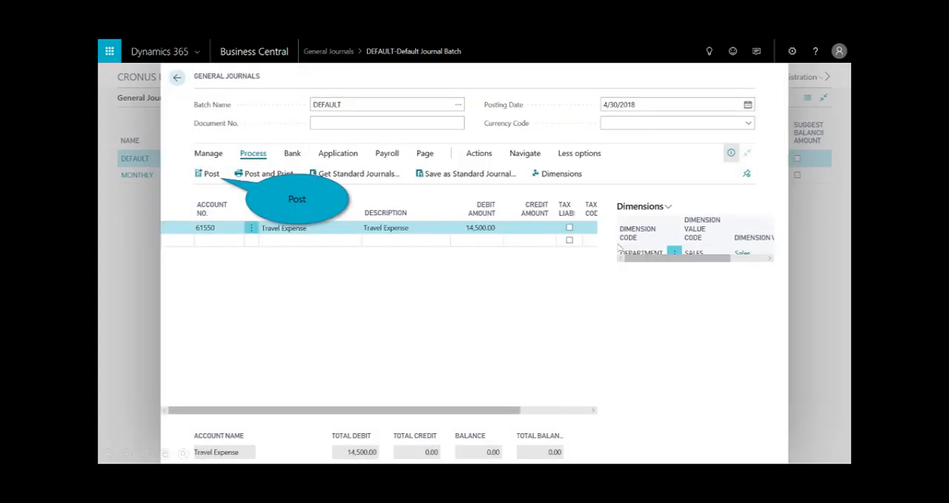
# Post the Travel Expense journal line in the DEFAULT batch and dismiss the posting message
pyautogui.click(209, 178)
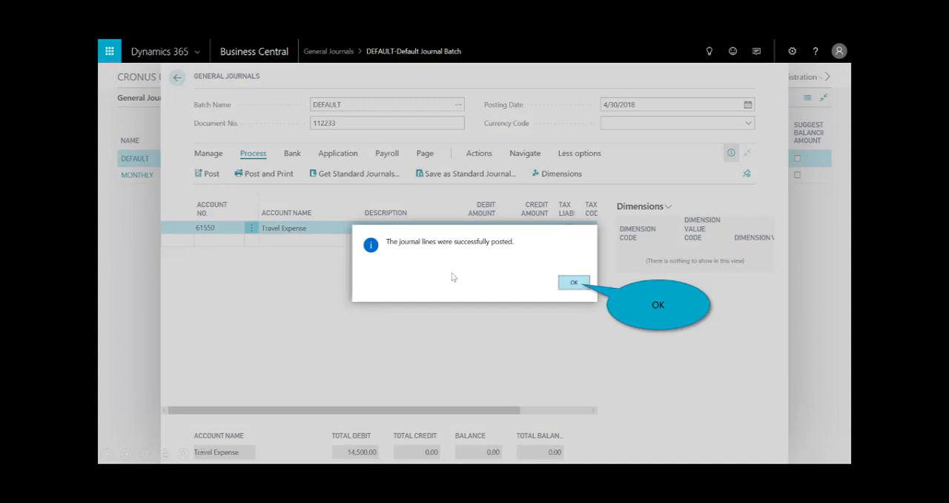
pyautogui.click(570, 287)
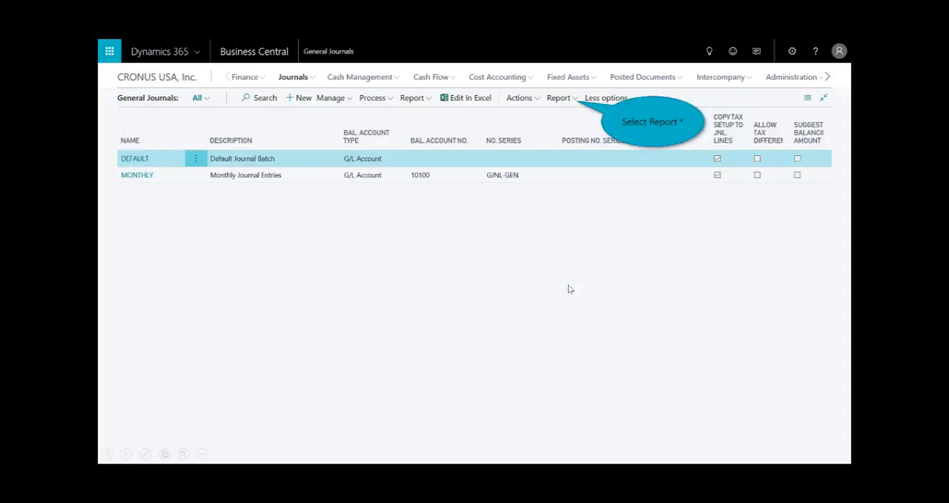
# Run the Trial Balance by Period report for G/L account 61550, review the Travel Expense row, and close the preview
pyautogui.click(577, 99)
pyautogui.click(565, 119)
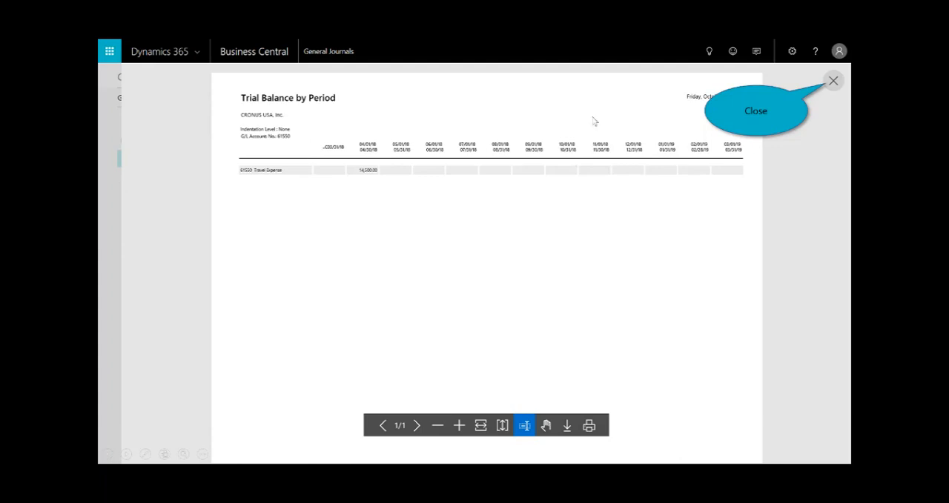
pyautogui.click(834, 80)
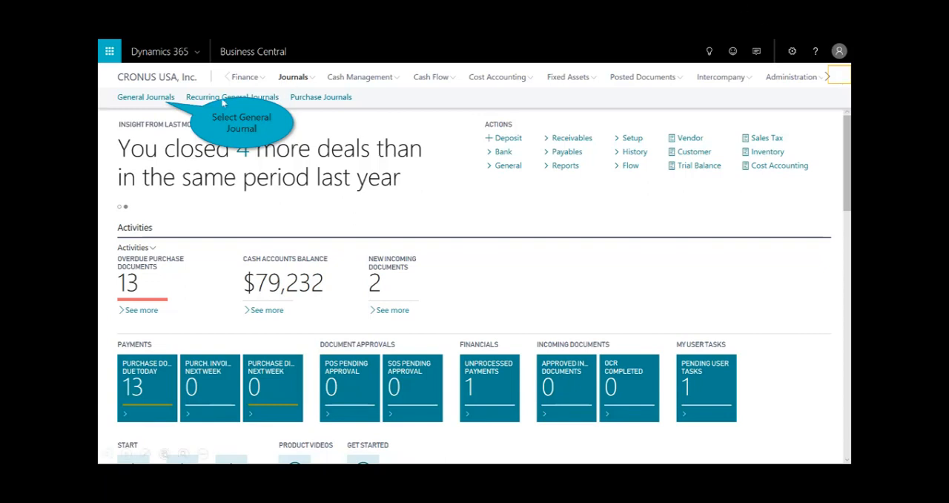
# Open the DEFAULT general journal batch and export its lines to Excel for editing
pyautogui.click(154, 101)
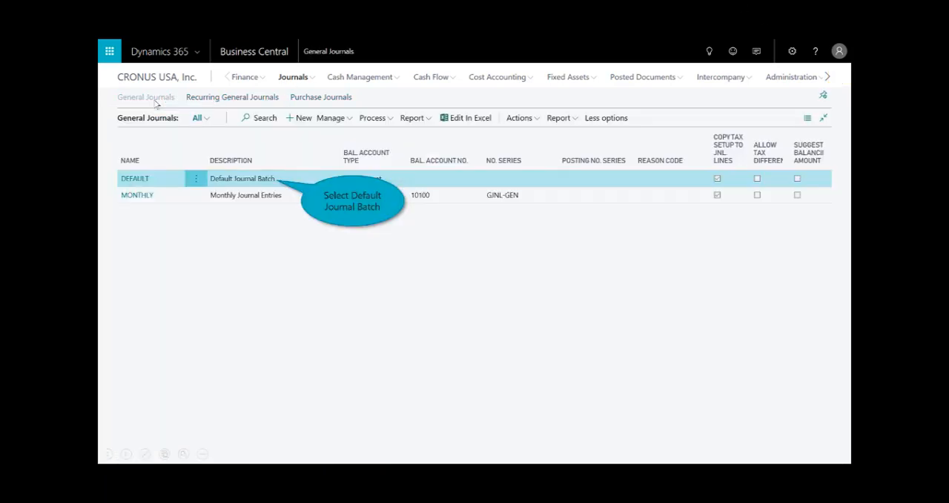
pyautogui.click(131, 179)
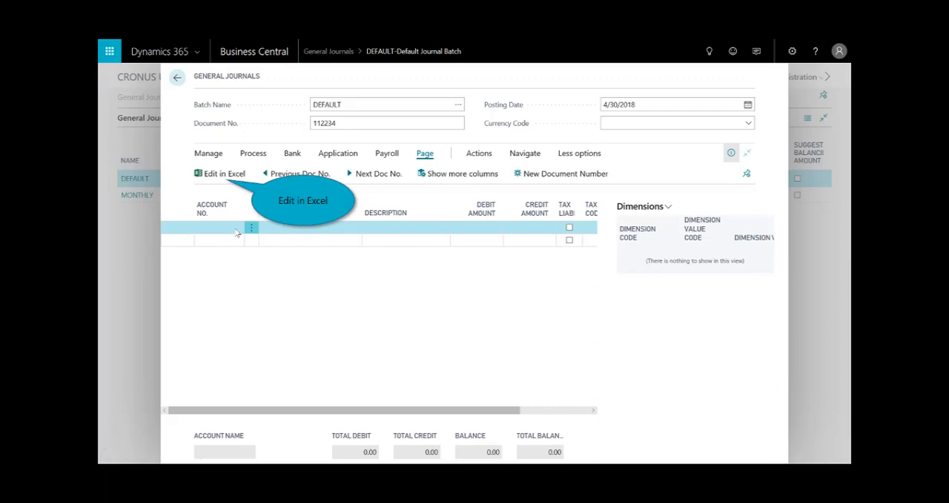
pyautogui.click(220, 176)
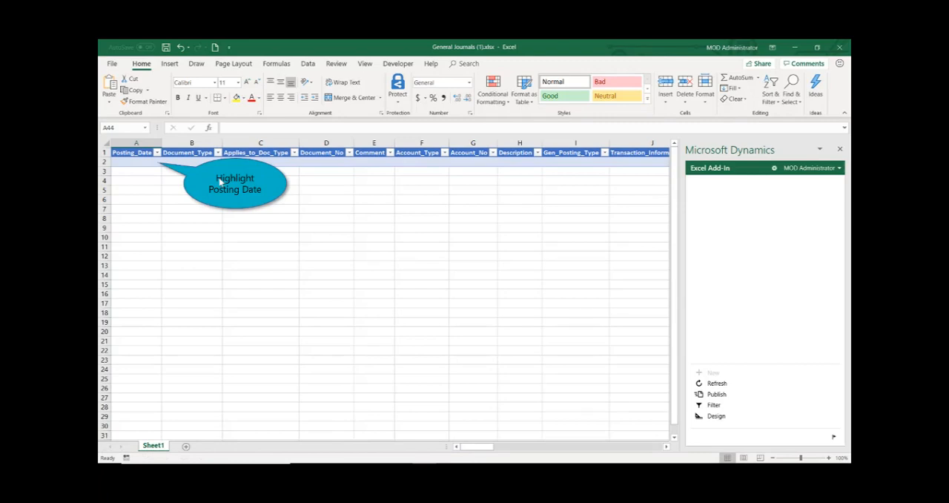
# Enter four 4/27/2018 lines for document G00001 (debits 171.01, 37.95, 42.76; credit 251.72) in Excel, publish them to the journal, and minimize Excel
pyautogui.click(144, 163)
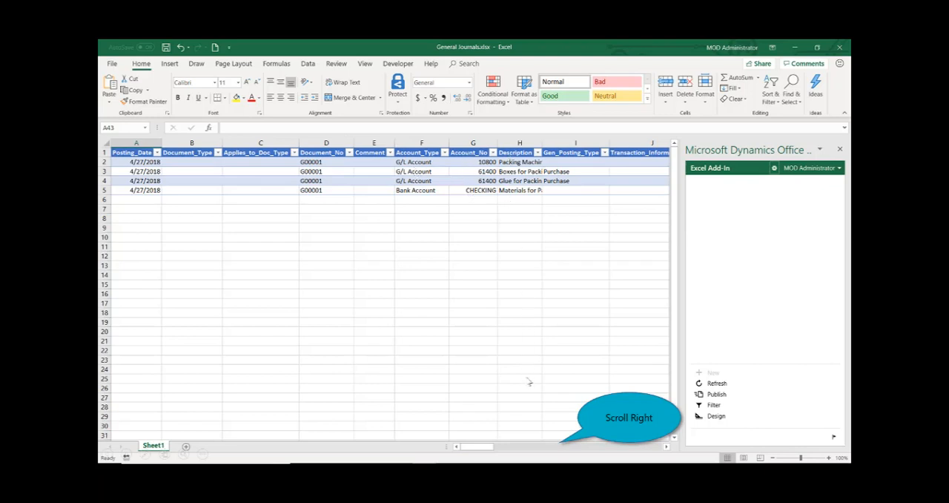
pyautogui.click(577, 453)
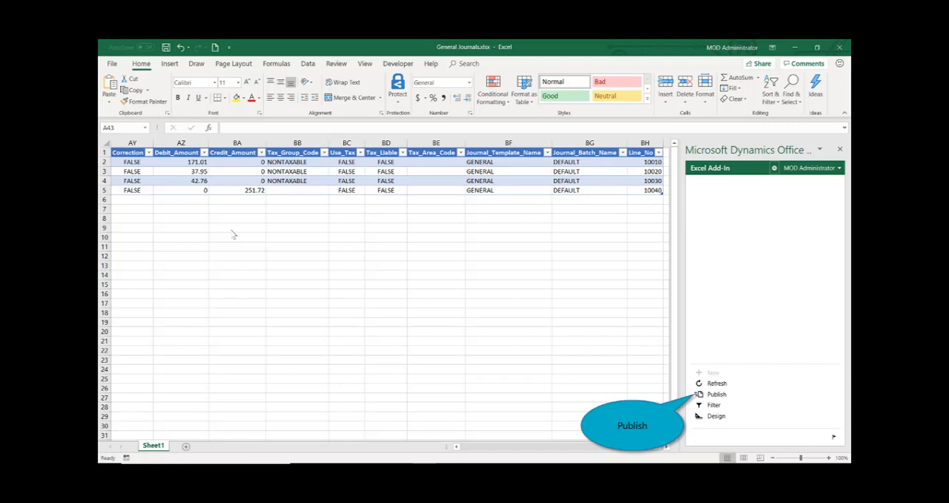
pyautogui.click(709, 396)
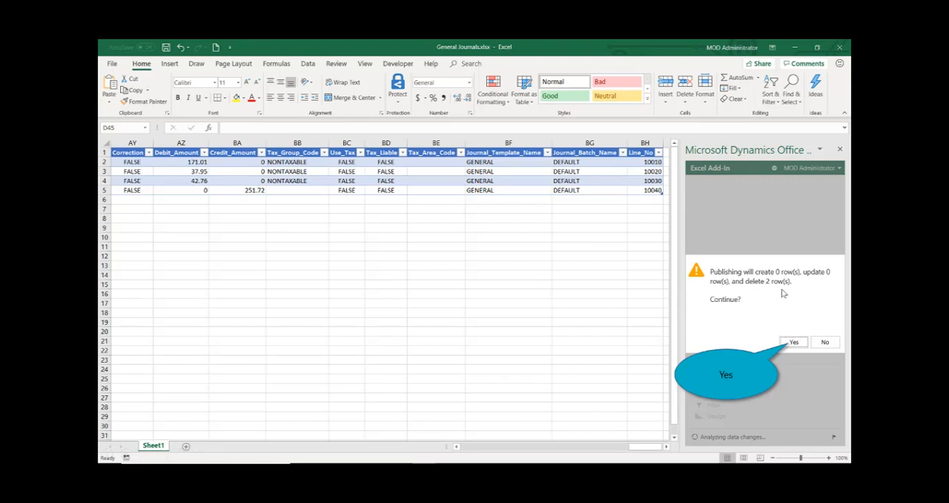
pyautogui.click(798, 343)
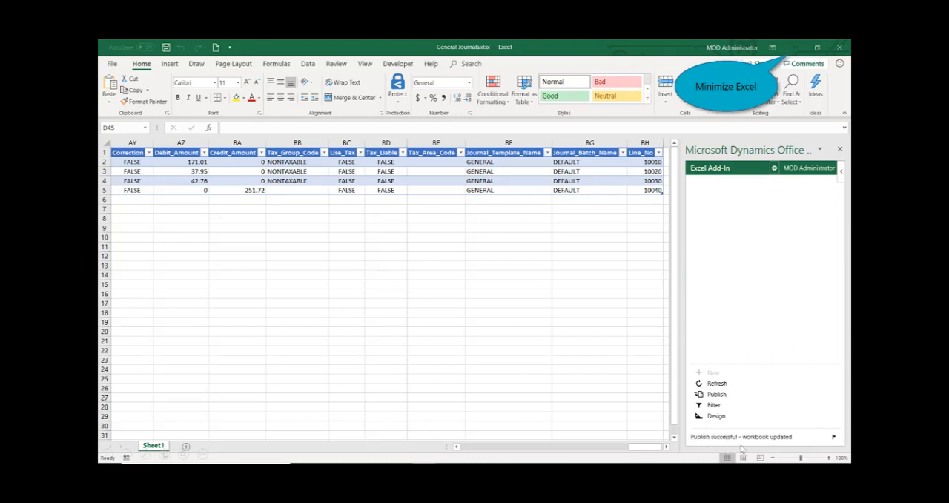
pyautogui.click(793, 48)
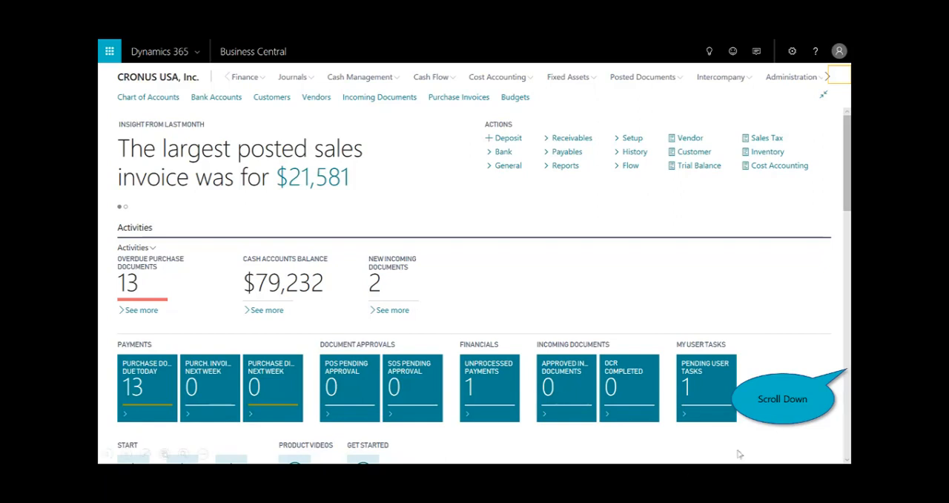
# Open account 20100 Accounts Payable from My Accounts, examine its ledger entries and its G/L account balance by week, and return to the home page
pyautogui.scroll(-10, 845, 384)
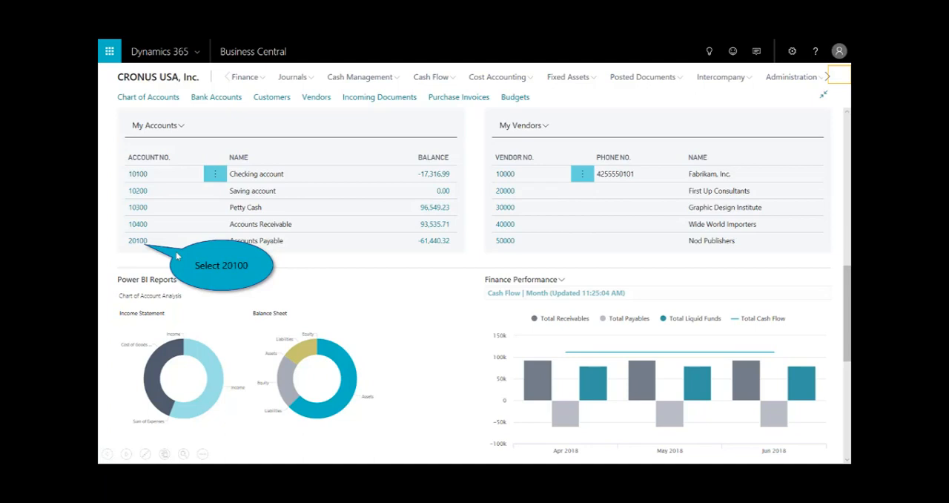
pyautogui.click(141, 241)
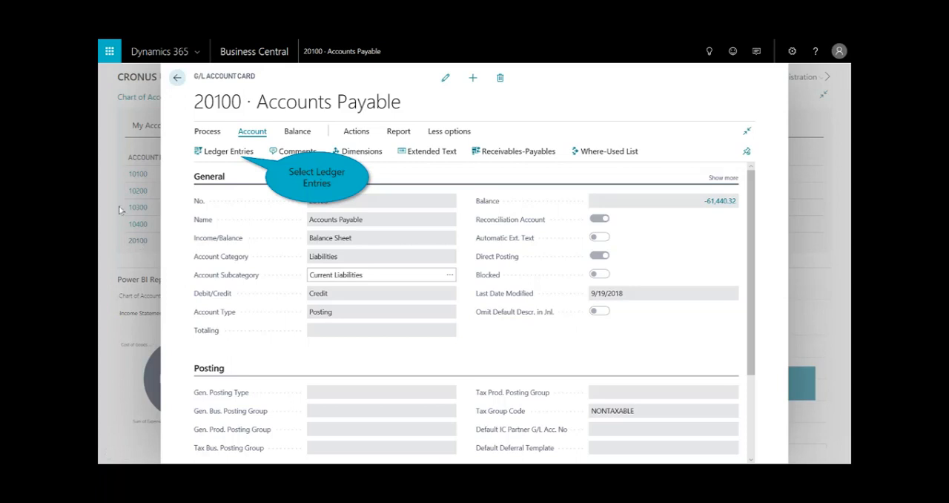
pyautogui.click(230, 152)
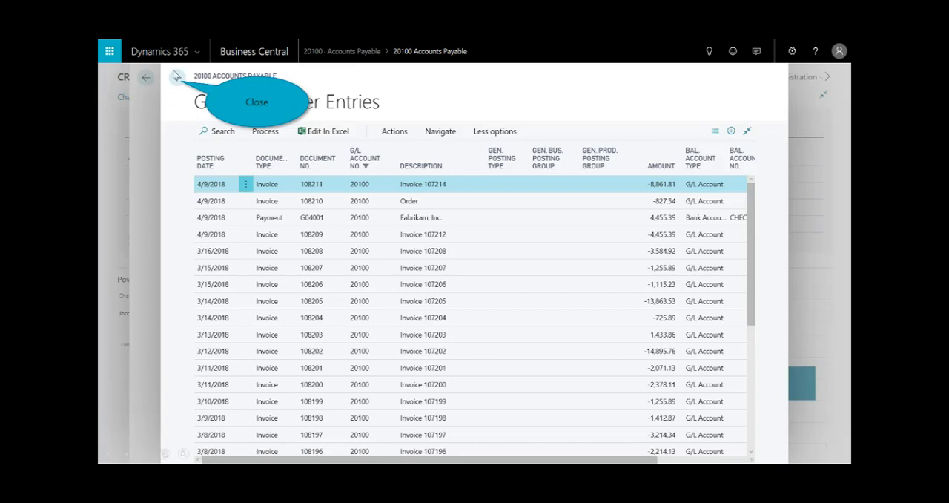
pyautogui.click(177, 77)
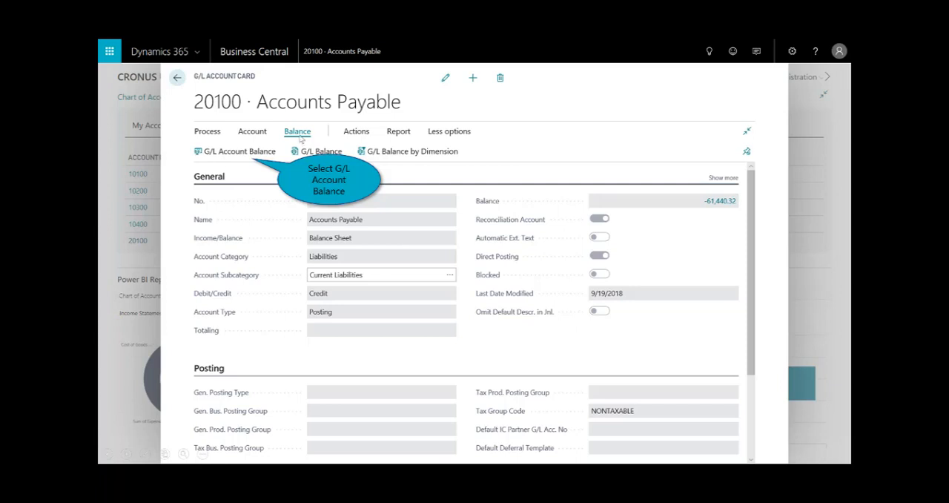
pyautogui.click(239, 151)
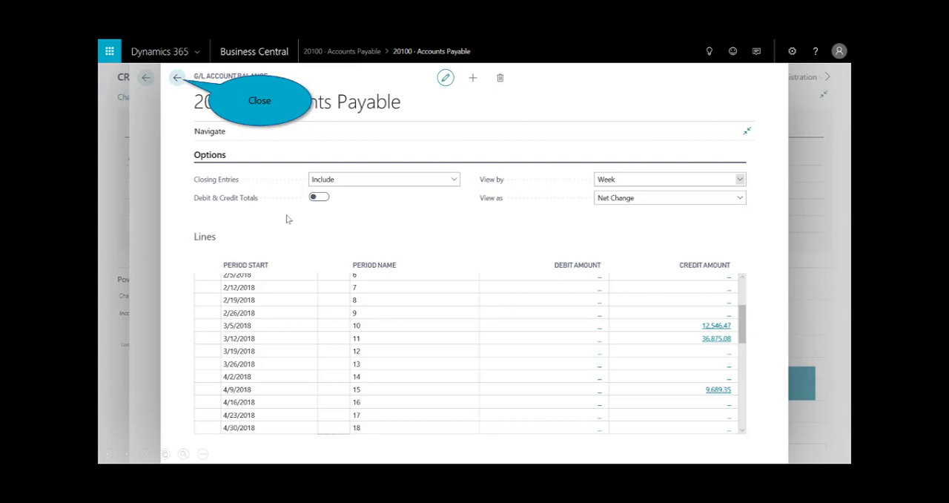
pyautogui.click(178, 78)
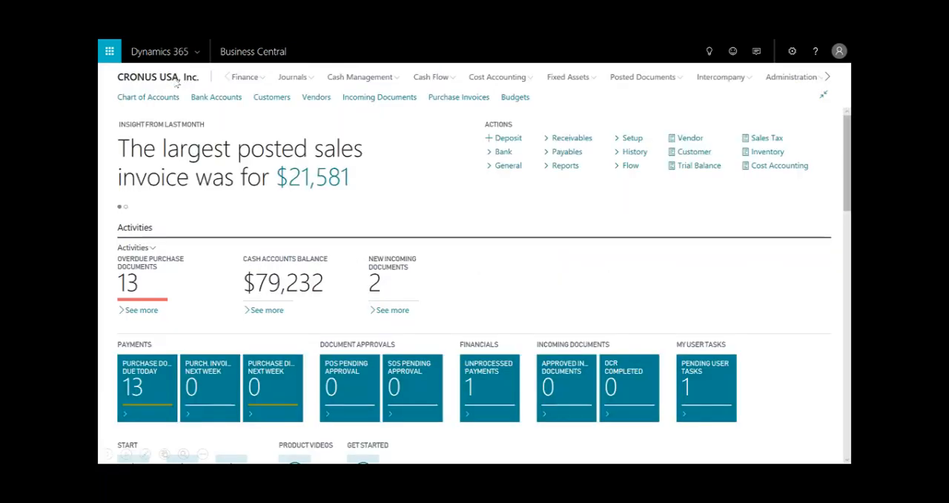